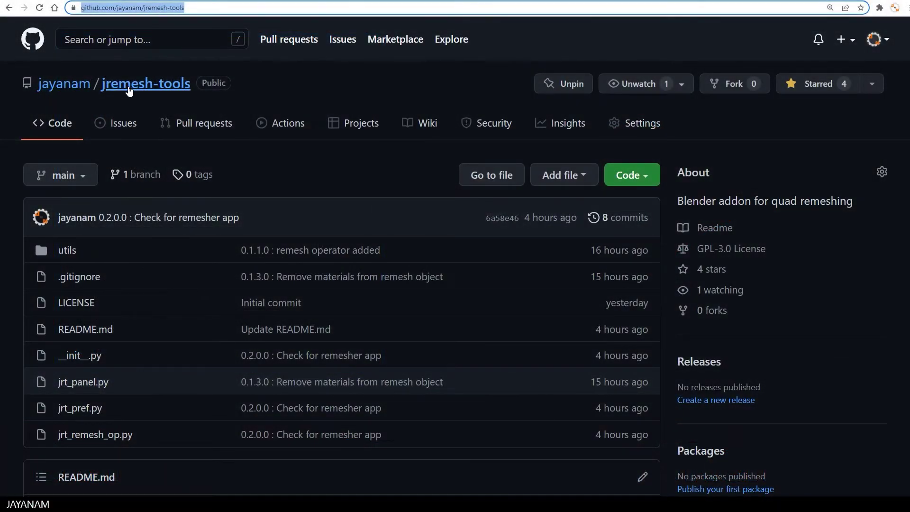
- Show the jremesh-tools download options, then select the Instant Meshes Pre-compiled binaries heading
{"action": "left_click", "coordinate": [645, 183]}
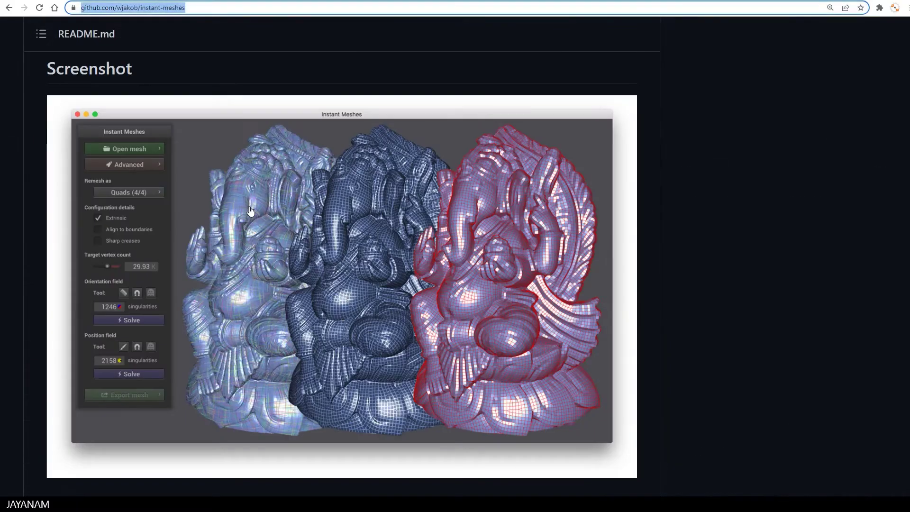
{"action": "scroll", "coordinate": [251, 211], "scroll_direction": "down", "scroll_amount": 4}
{"action": "scroll", "coordinate": [251, 211], "scroll_direction": "down", "scroll_amount": 2}
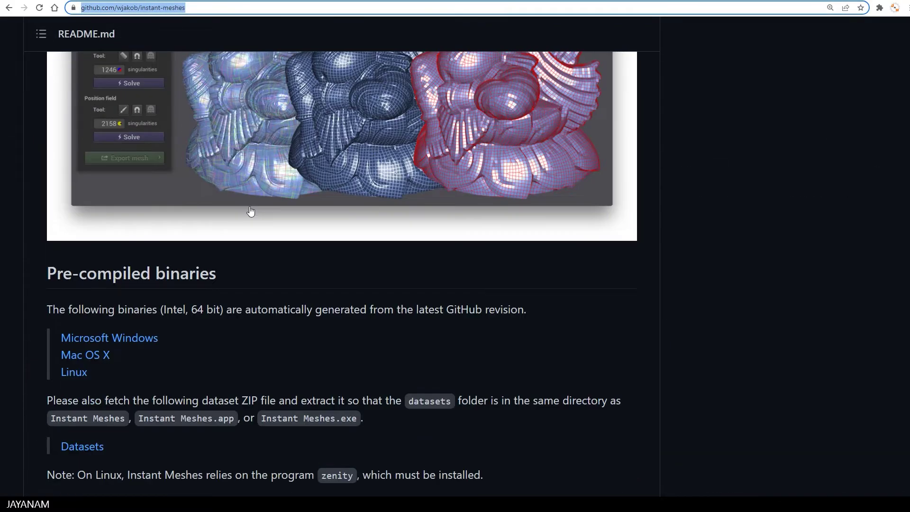
{"action": "left_click_drag", "start_coordinate": [225, 231], "coordinate": [47, 227]}
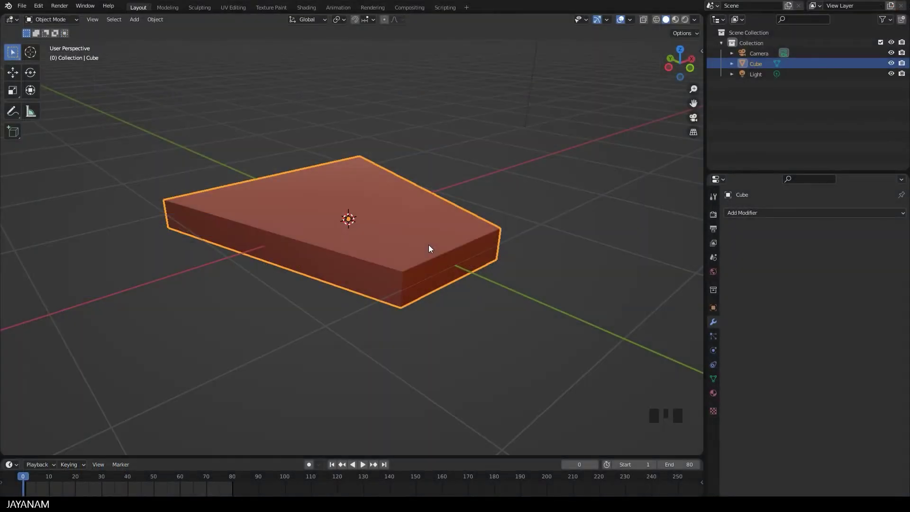
{"action": "key", "text": "Tab"}
{"action": "middle_click_drag", "start_coordinate": [416, 281], "coordinate": [420, 261]}
{"action": "left_click", "coordinate": [410, 236]}
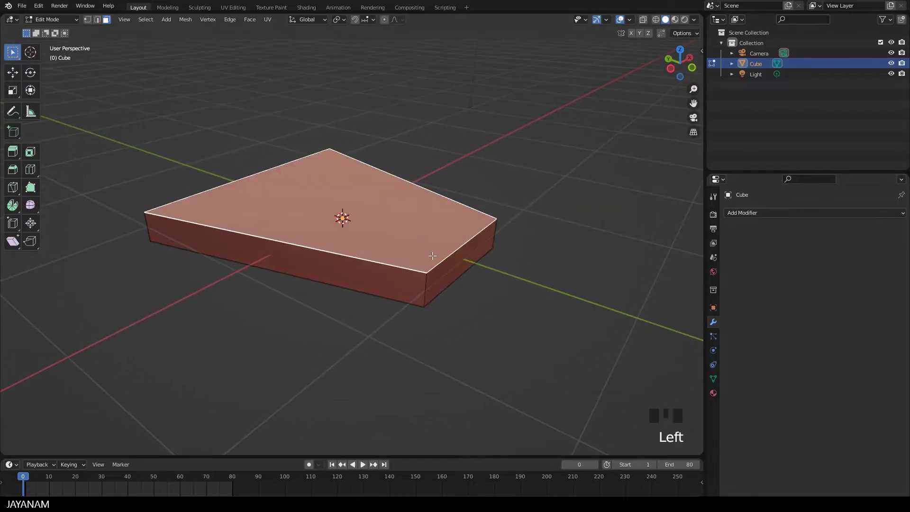
{"action": "left_click", "coordinate": [459, 261]}
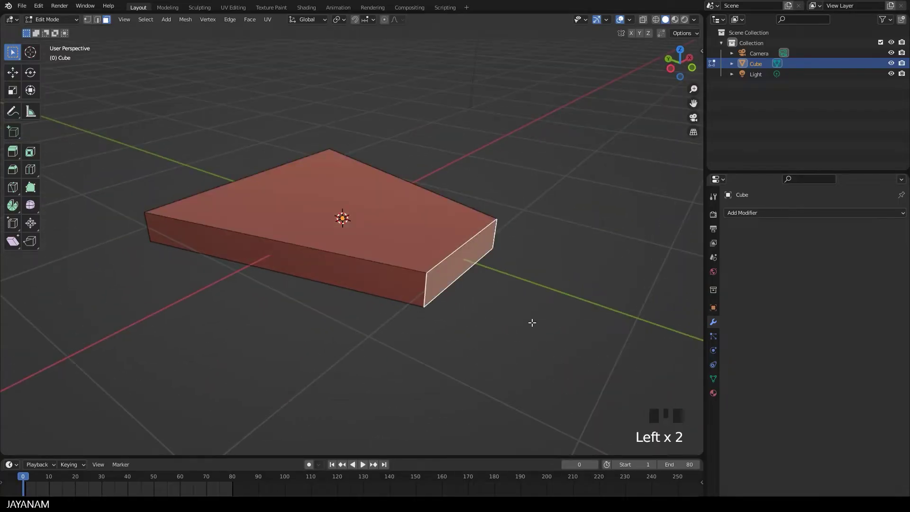
{"action": "key", "text": "Tab"}
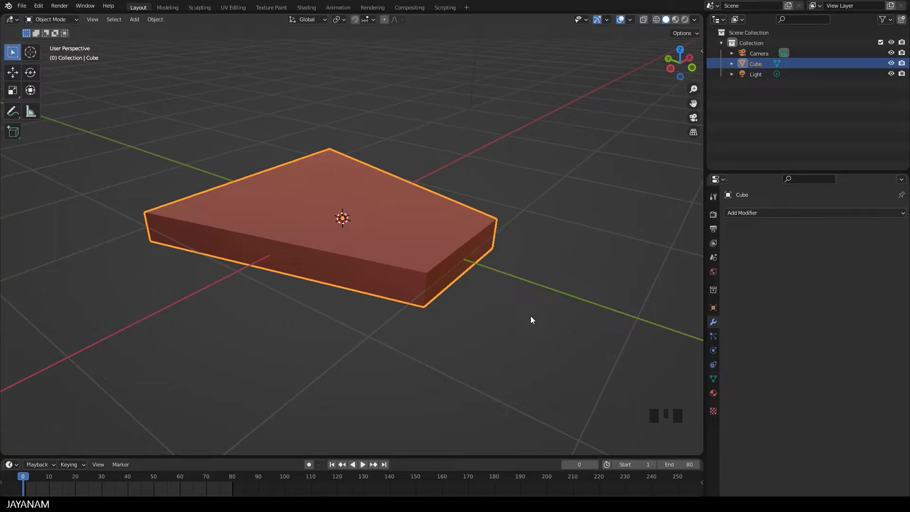
- Open the sidebar to reveal the JRemesh settings with a 30000 vertex count
{"action": "key", "text": "n"}
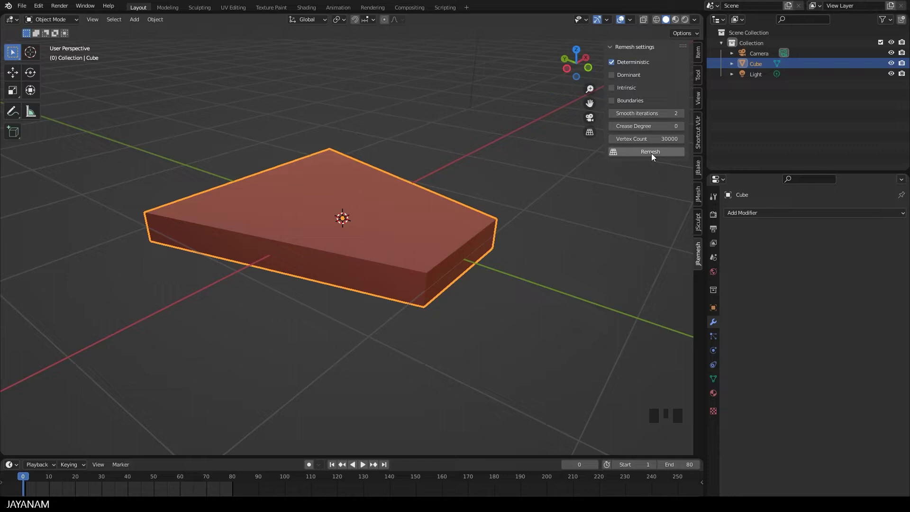
- Remesh the slab into Cube_rm and inspect its dense quad grid in Edit Mode
{"action": "left_click", "coordinate": [652, 153]}
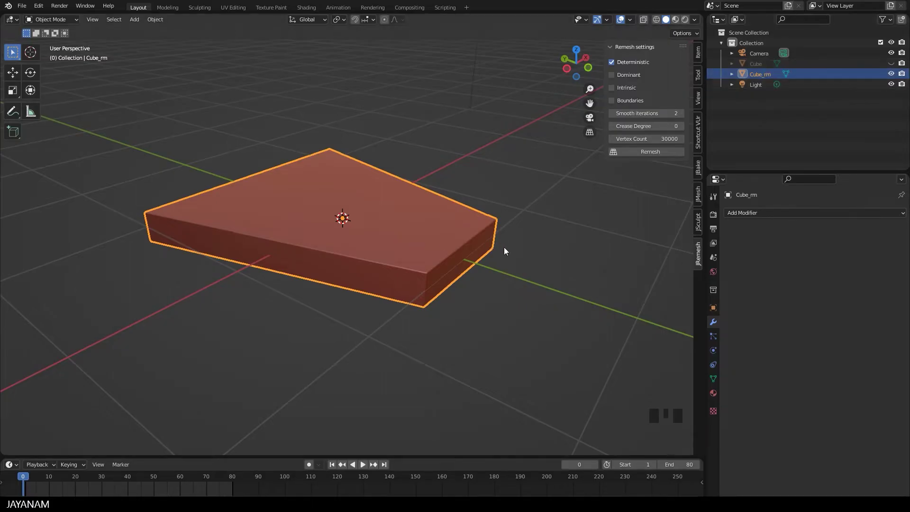
{"action": "middle_click_drag", "start_coordinate": [505, 249], "coordinate": [490, 256]}
{"action": "key", "text": "Tab"}
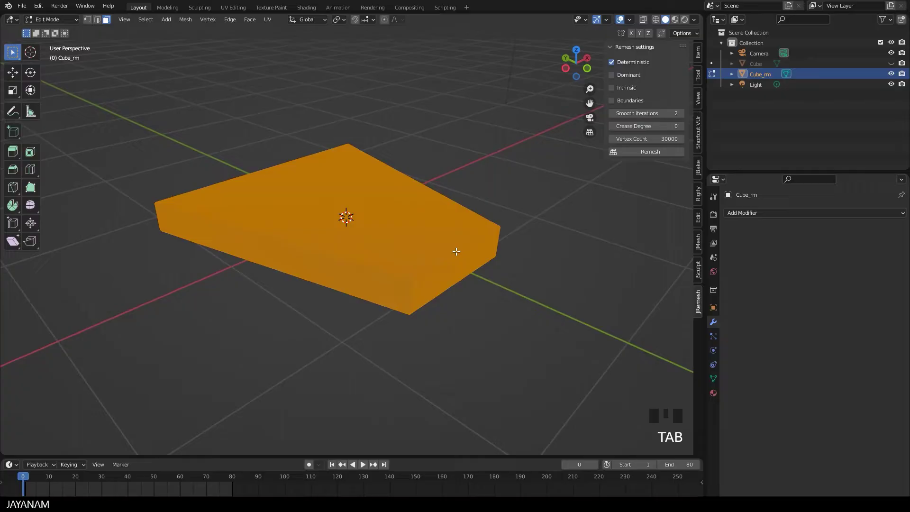
{"action": "scroll", "coordinate": [463, 253], "scroll_direction": "up", "scroll_amount": 2}
{"action": "scroll", "coordinate": [463, 253], "scroll_direction": "up", "scroll_amount": 3}
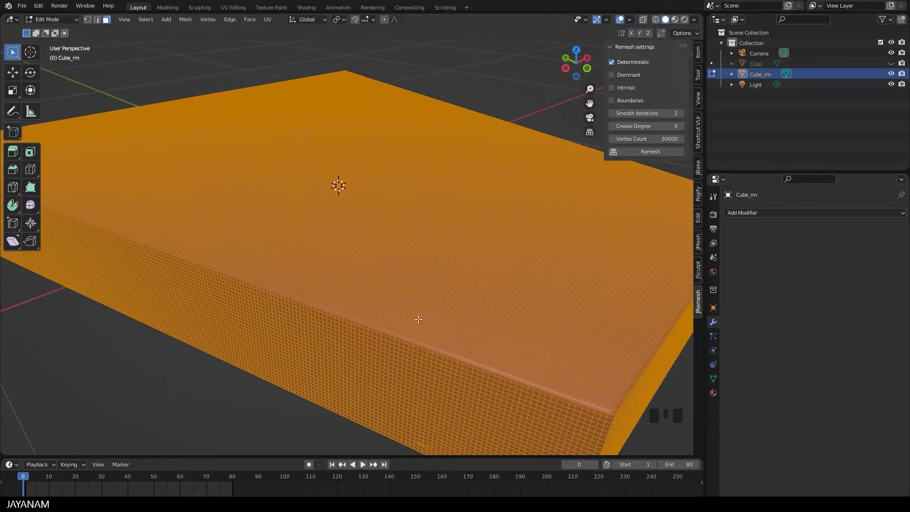
{"action": "scroll", "coordinate": [457, 263], "scroll_direction": "down", "scroll_amount": 4}
{"action": "key", "text": "Tab"}
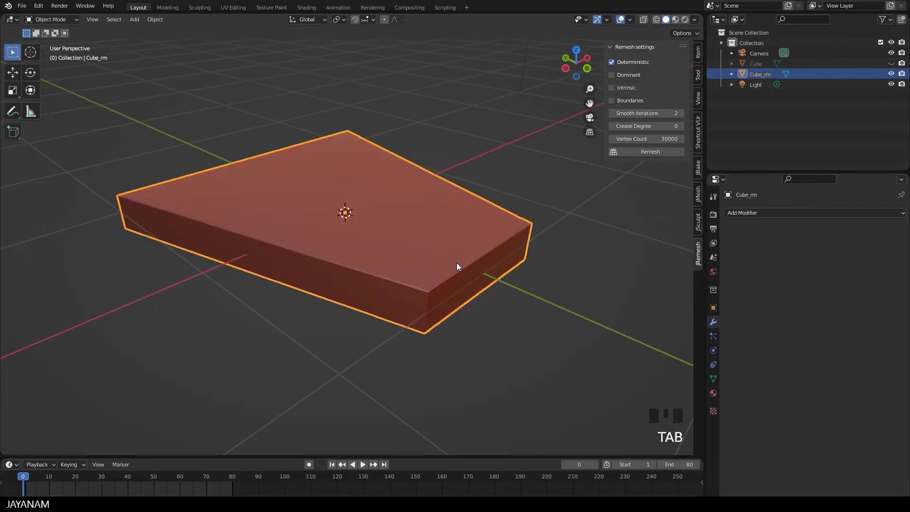
{"action": "scroll", "coordinate": [456, 263], "scroll_direction": "down", "scroll_amount": 2}
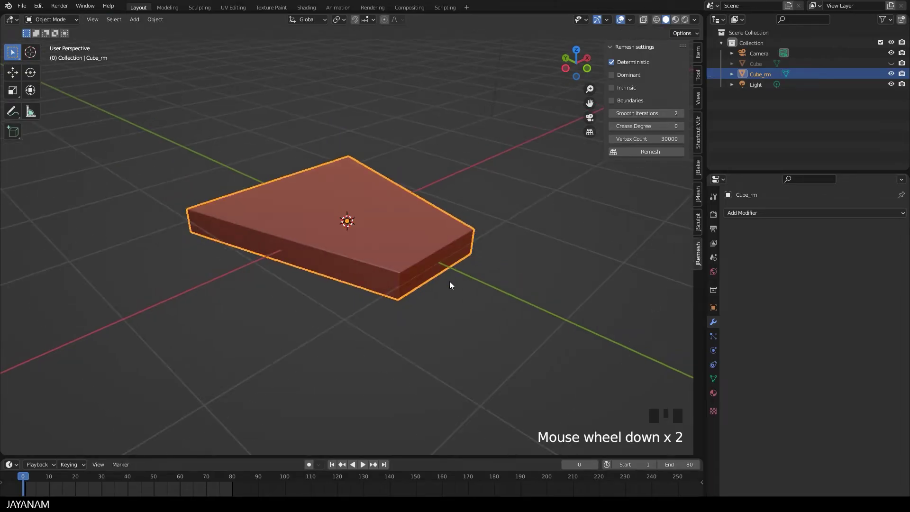
- Give Cube_rm a Simple Deform modifier set to Bend with a -91.1° angle
{"action": "left_click", "coordinate": [767, 214]}
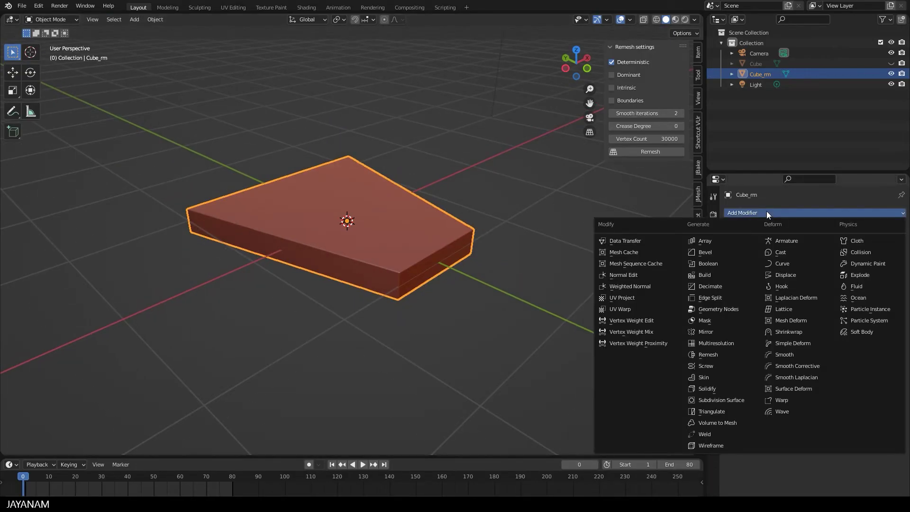
{"action": "left_click", "coordinate": [809, 343]}
{"action": "middle_click_drag", "start_coordinate": [530, 289], "coordinate": [464, 306]}
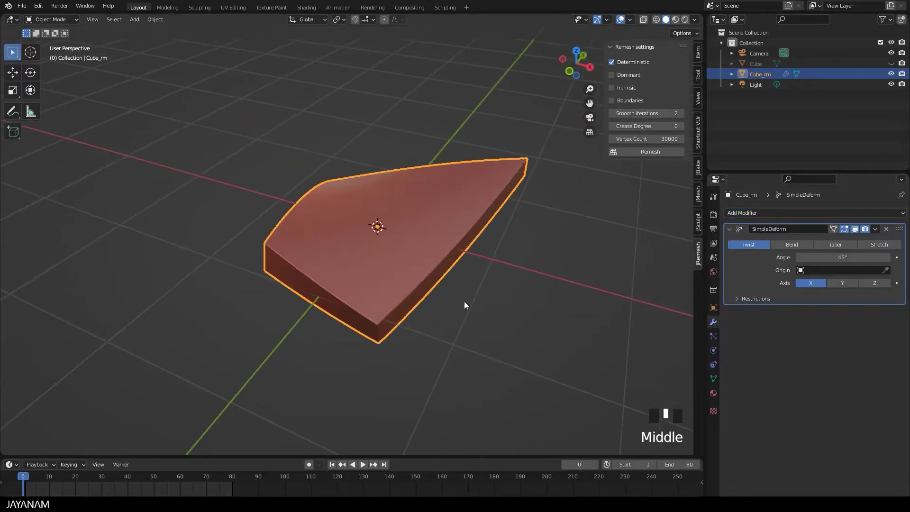
{"action": "left_click", "coordinate": [792, 245]}
{"action": "left_click", "coordinate": [839, 257]}
{"action": "left_click_drag", "start_coordinate": [839, 257], "coordinate": [773, 257]}
{"action": "middle_click_drag", "start_coordinate": [501, 263], "coordinate": [435, 260]}
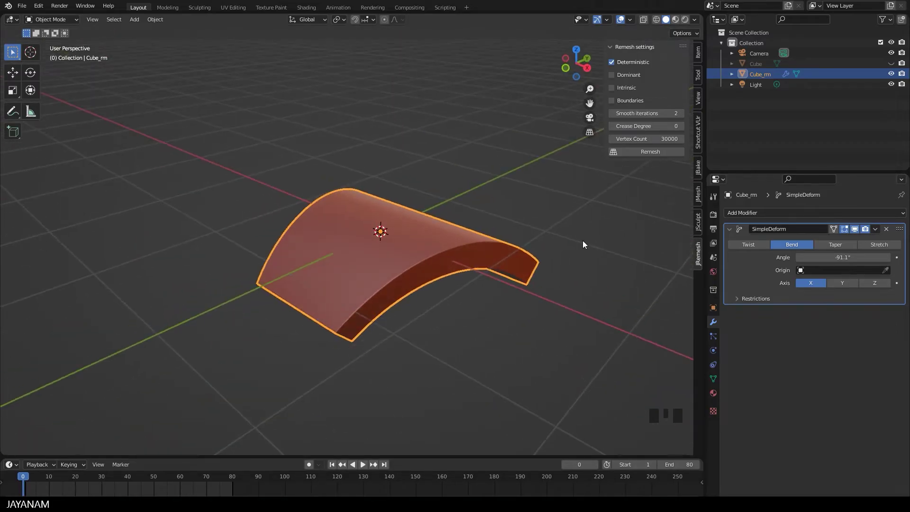
- Apply the Simple Deform bend permanently to Cube_rm
{"action": "left_click", "coordinate": [877, 229]}
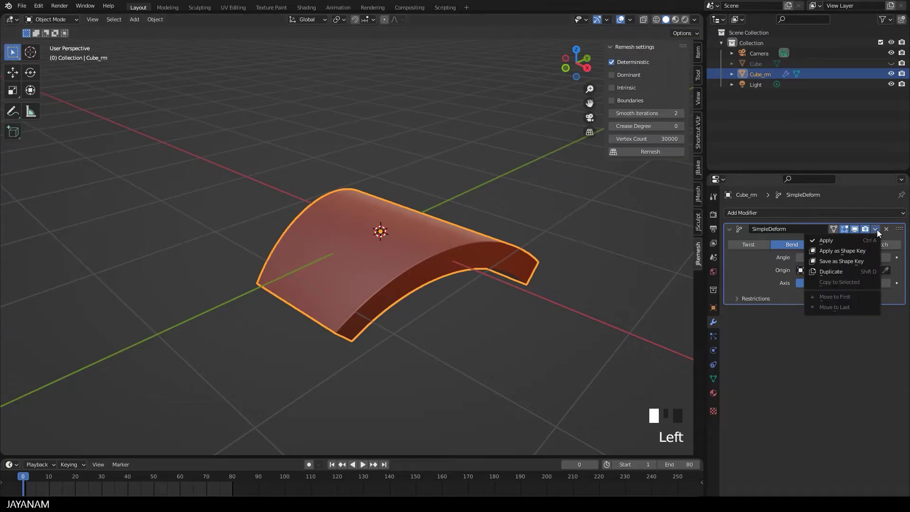
{"action": "left_click", "coordinate": [829, 240]}
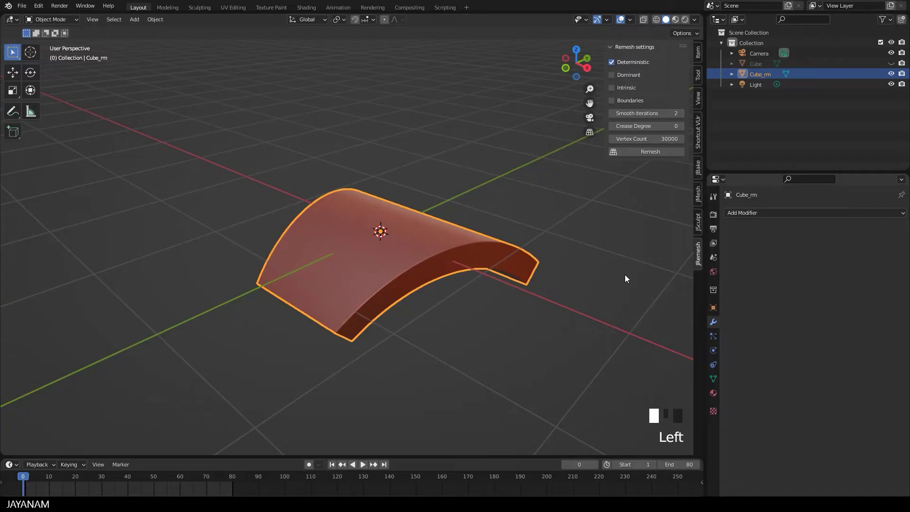
{"action": "middle_click_drag", "start_coordinate": [559, 267], "coordinate": [578, 261]}
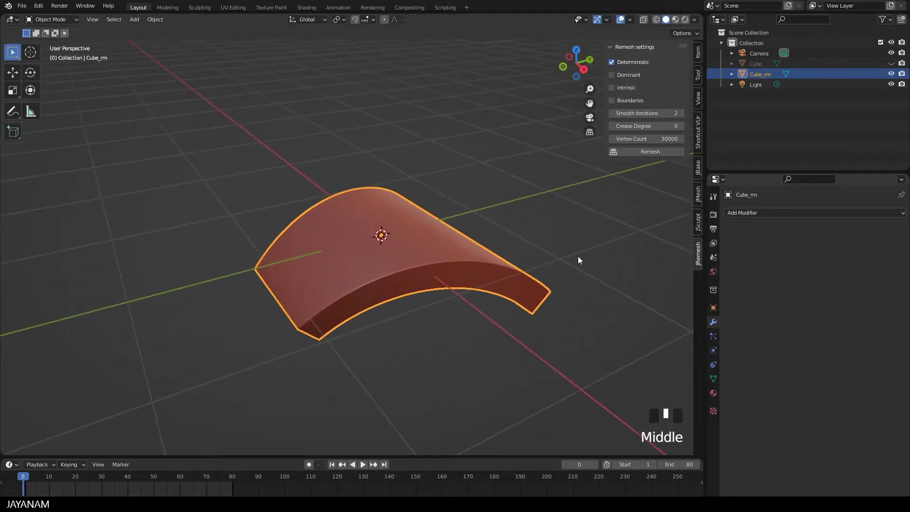
- Add a Multiresolution modifier to Cube_rm and subdivide it to level 1
{"action": "left_click", "coordinate": [756, 213]}
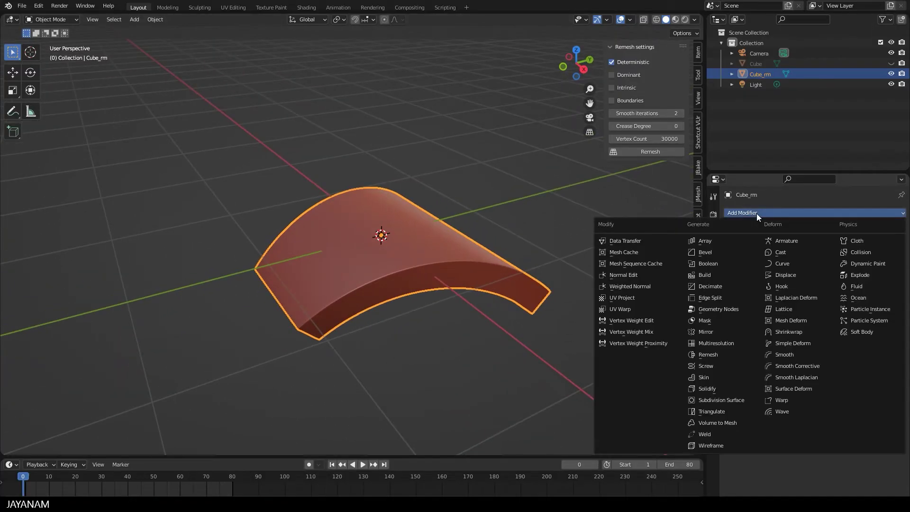
{"action": "left_click", "coordinate": [739, 345]}
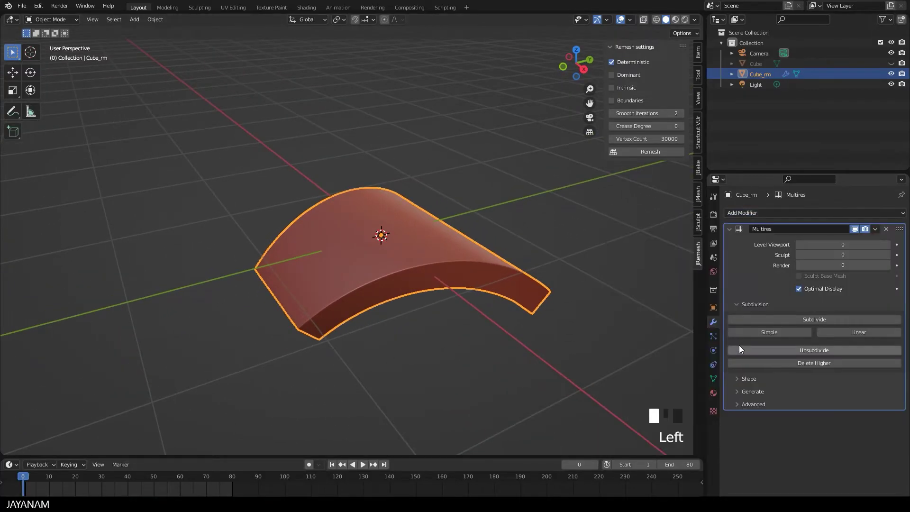
{"action": "left_click", "coordinate": [801, 320]}
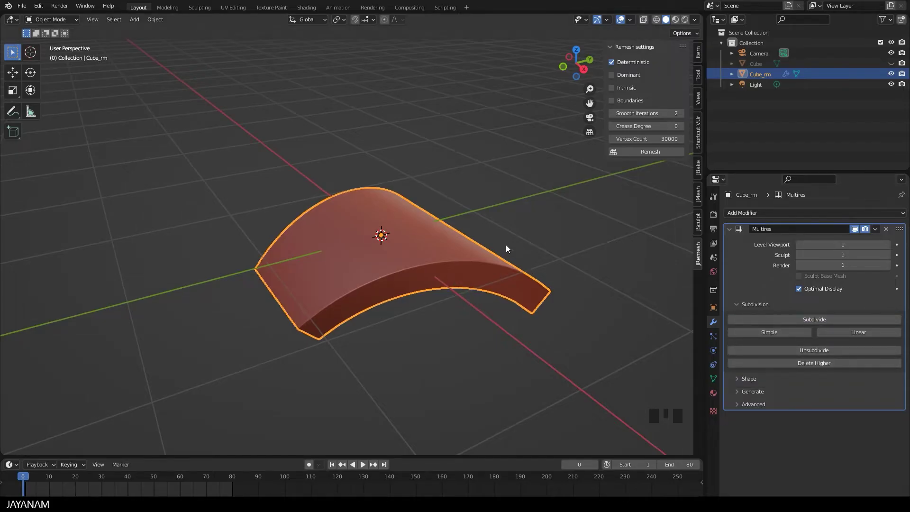
{"action": "middle_click_drag", "start_coordinate": [506, 247], "coordinate": [466, 241], "text": "shift"}
- Switch the arched Cube_rm into Sculpt Mode
{"action": "key", "text": "ctrl+Tab"}
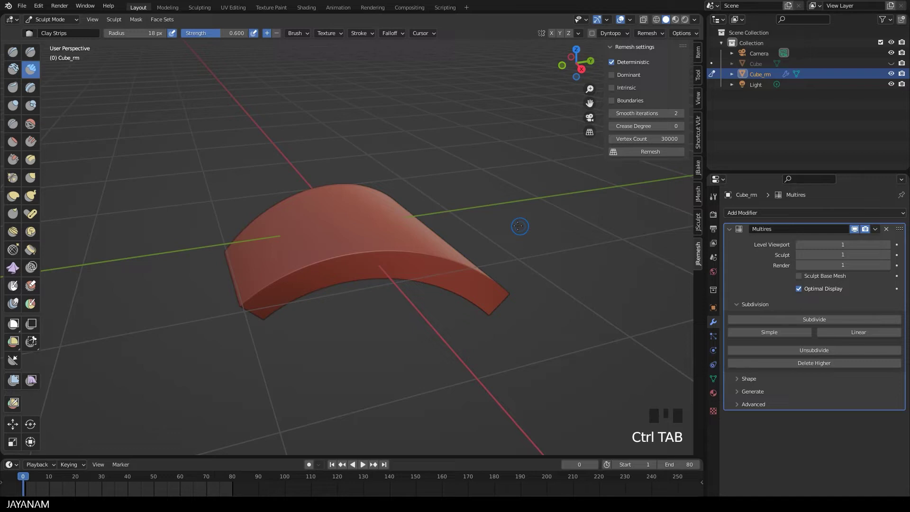
{"action": "left_click", "coordinate": [13, 159]}
{"action": "scroll", "coordinate": [346, 280], "scroll_direction": "up", "scroll_amount": 3}
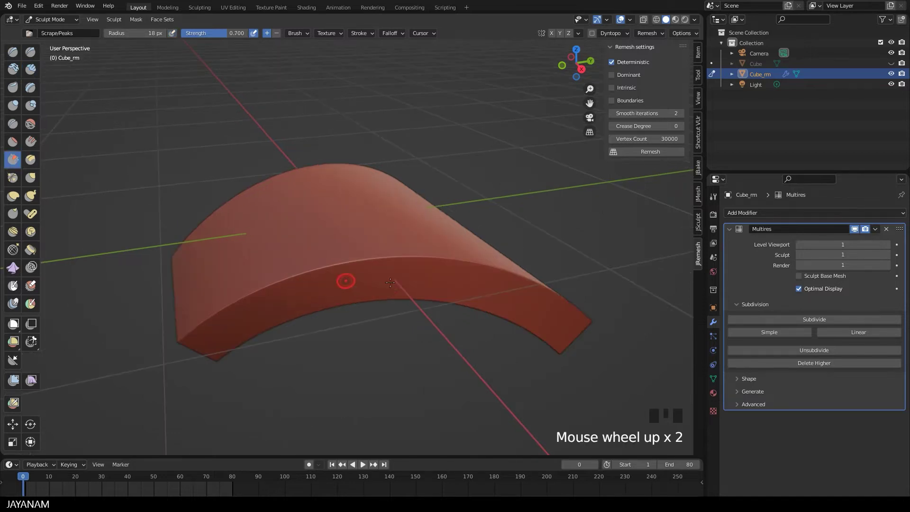
{"action": "middle_click_drag", "start_coordinate": [412, 280], "coordinate": [370, 285]}
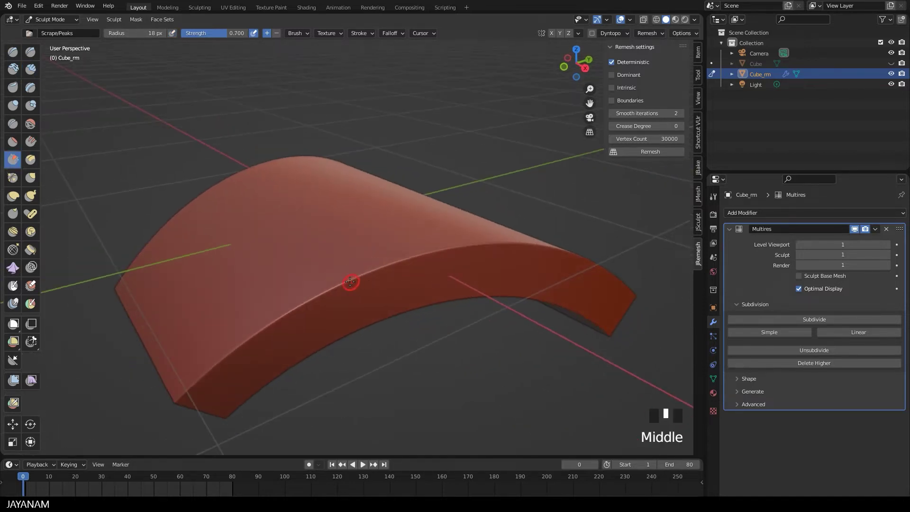
- Scrape flattened marks along the arch's edge, front edge and front corner
{"action": "mouse_move", "coordinate": [362, 279]}
{"action": "left_mouse_down"}
{"action": "mouse_move", "coordinate": [348, 280]}
{"action": "mouse_move", "coordinate": [372, 271]}
{"action": "mouse_move", "coordinate": [349, 282]}
{"action": "mouse_move", "coordinate": [377, 269]}
{"action": "mouse_move", "coordinate": [342, 285]}
{"action": "left_mouse_up"}
{"action": "scroll", "coordinate": [361, 308], "scroll_direction": "down", "scroll_amount": 2}
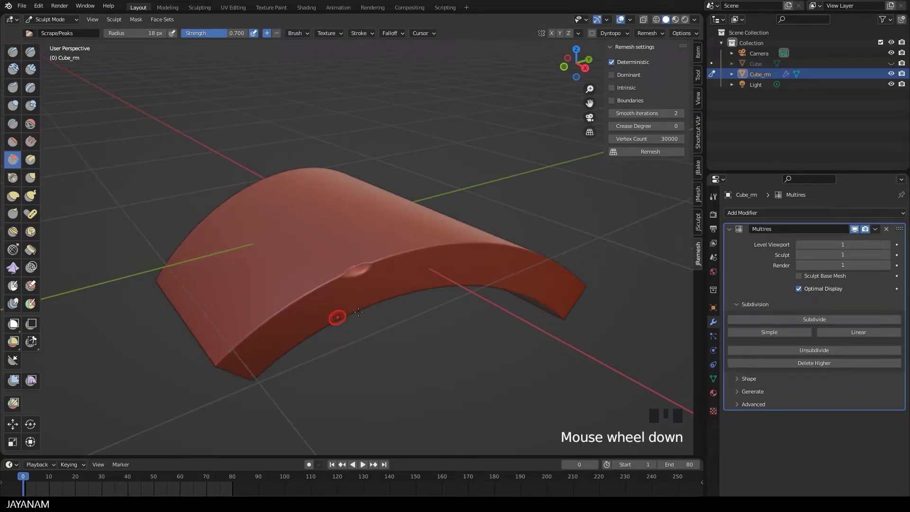
{"action": "middle_click_drag", "start_coordinate": [342, 313], "coordinate": [408, 303]}
{"action": "scroll", "coordinate": [412, 300], "scroll_direction": "up", "scroll_amount": 2}
{"action": "left_click_drag", "start_coordinate": [412, 300], "coordinate": [463, 301]}
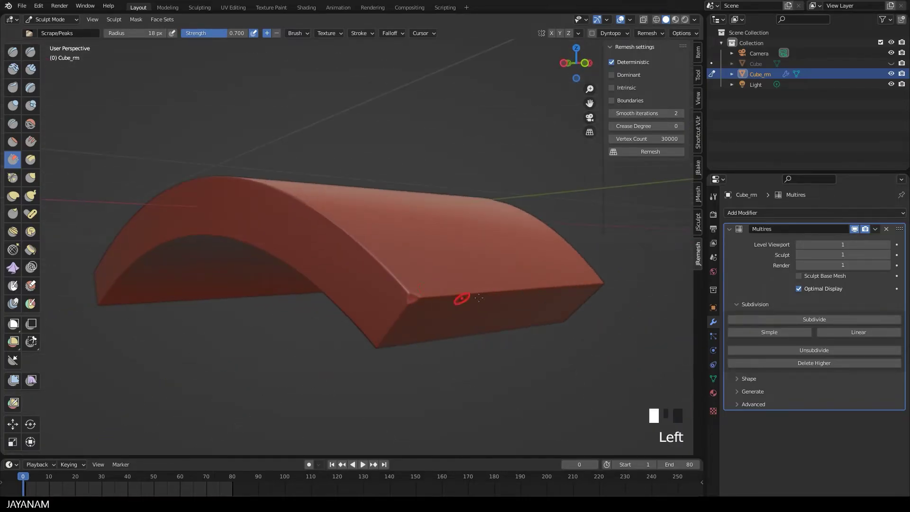
{"action": "middle_click_drag", "start_coordinate": [463, 300], "coordinate": [343, 329]}
{"action": "left_click_drag", "start_coordinate": [345, 329], "coordinate": [333, 327]}
{"action": "scroll", "coordinate": [549, 231], "scroll_direction": "down", "scroll_amount": 2}
{"action": "middle_click_drag", "start_coordinate": [549, 231], "coordinate": [474, 242]}
- Press a small dent with Clay Strips, then hide the grid and axis overlays
{"action": "left_click", "coordinate": [31, 69]}
{"action": "scroll", "coordinate": [339, 277], "scroll_direction": "up", "scroll_amount": 2}
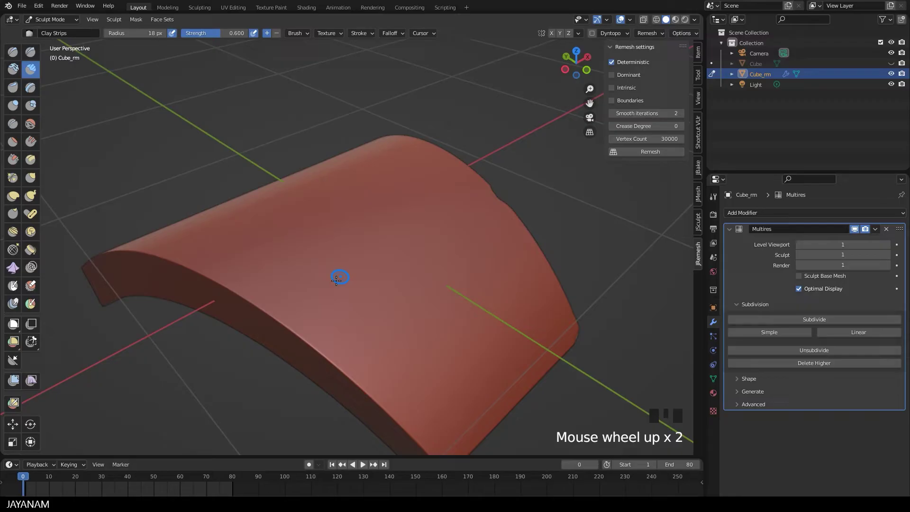
{"action": "left_click_drag", "start_coordinate": [331, 280], "coordinate": [391, 294], "text": "ctrl"}
{"action": "scroll", "coordinate": [390, 293], "scroll_direction": "down", "scroll_amount": 3}
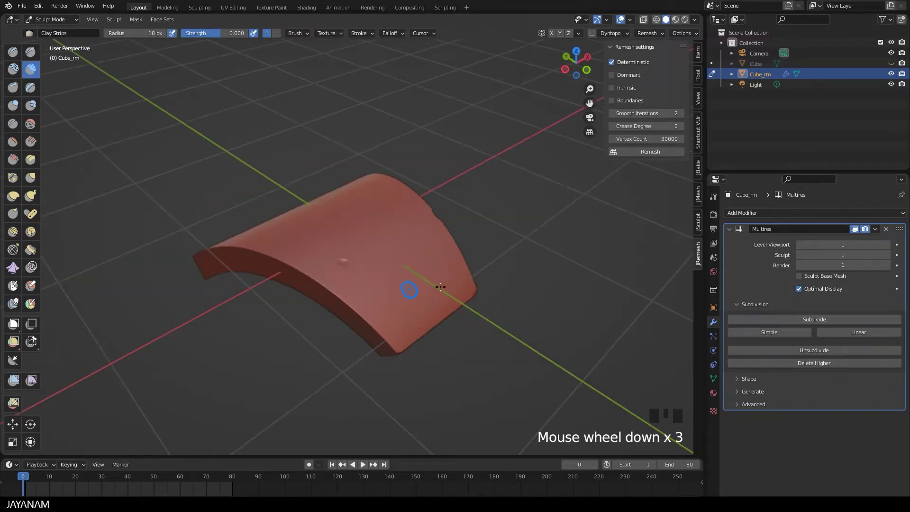
{"action": "middle_click_drag", "start_coordinate": [431, 291], "coordinate": [311, 300]}
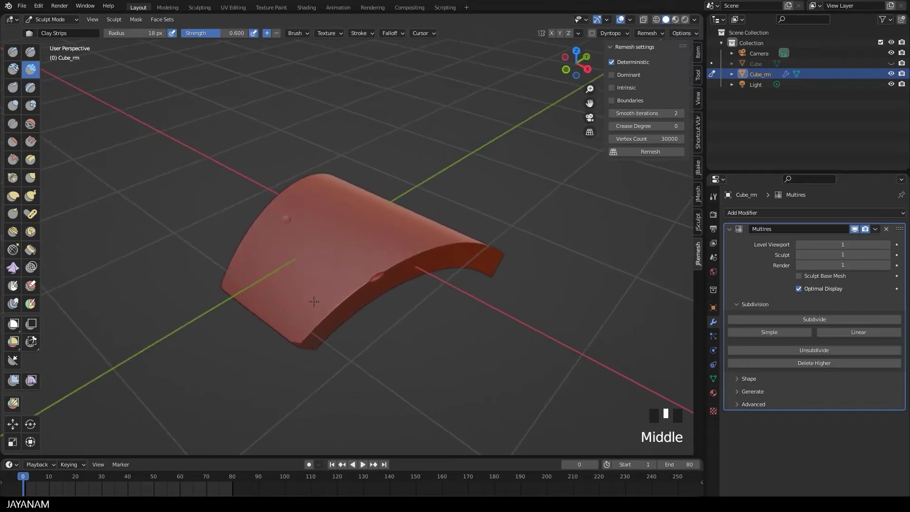
{"action": "middle_click_drag", "start_coordinate": [441, 305], "coordinate": [427, 265], "text": "shift"}
{"action": "left_click", "coordinate": [621, 20]}
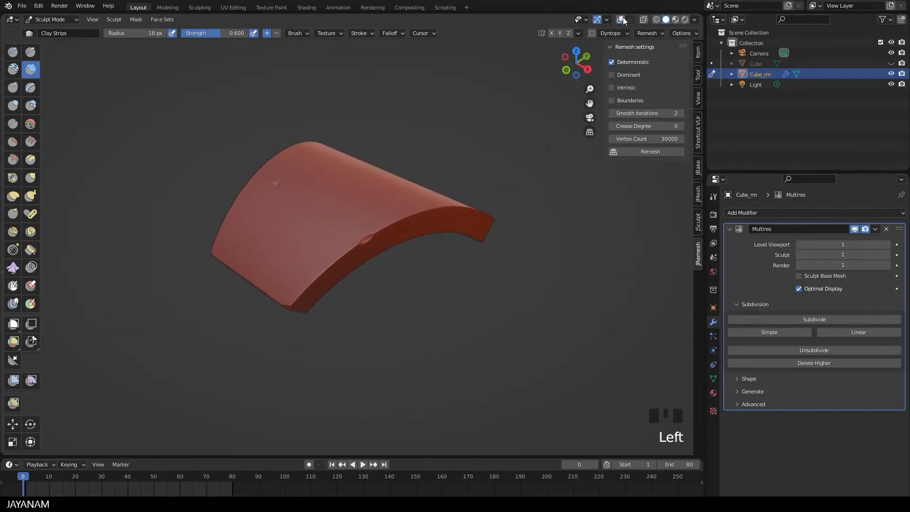
{"action": "middle_click_drag", "start_coordinate": [482, 168], "coordinate": [400, 188]}
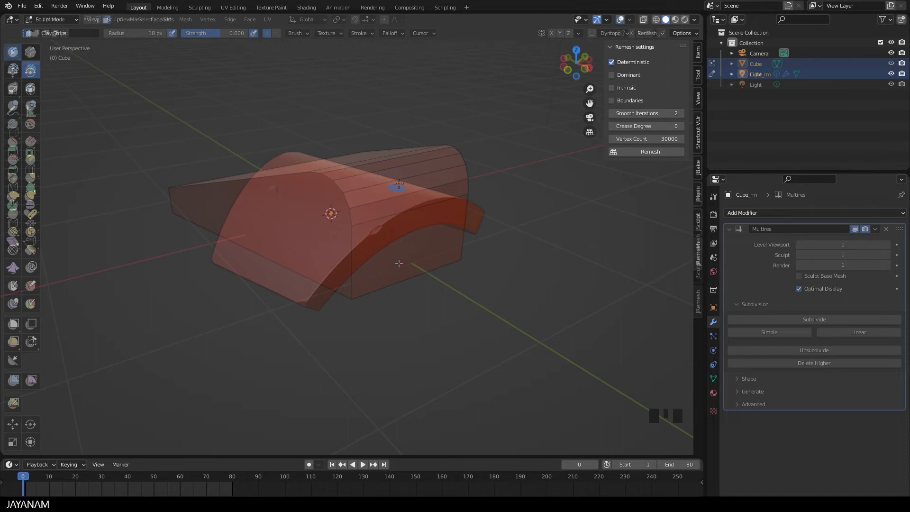
- Return the original Cube to Object Mode and set the remesh vertex count to 5000
{"action": "left_click", "coordinate": [320, 228]}
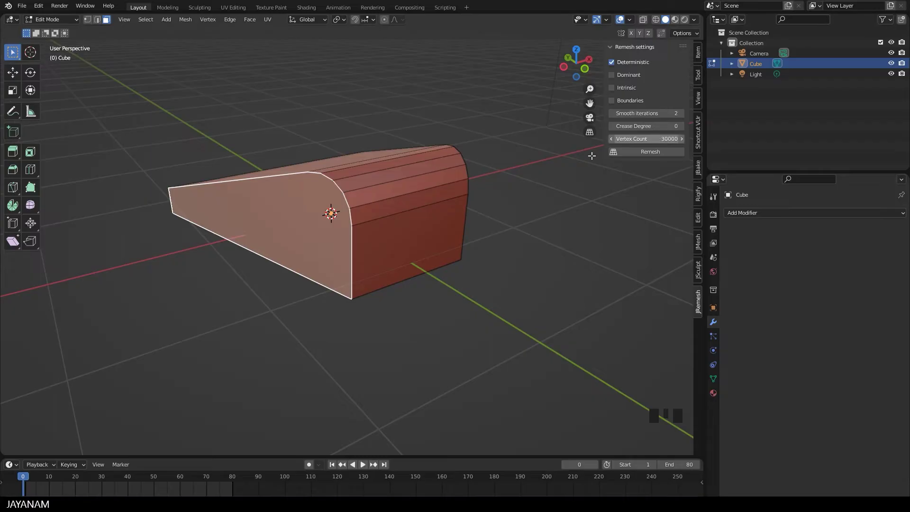
{"action": "key", "text": "Tab"}
{"action": "left_click", "coordinate": [656, 139]}
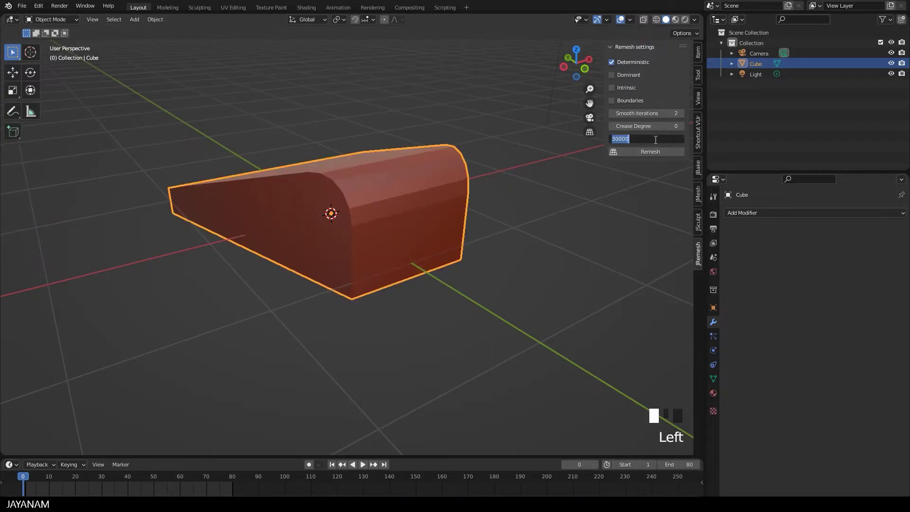
{"action": "type", "text": "5000"}
{"action": "key", "text": "Tab"}
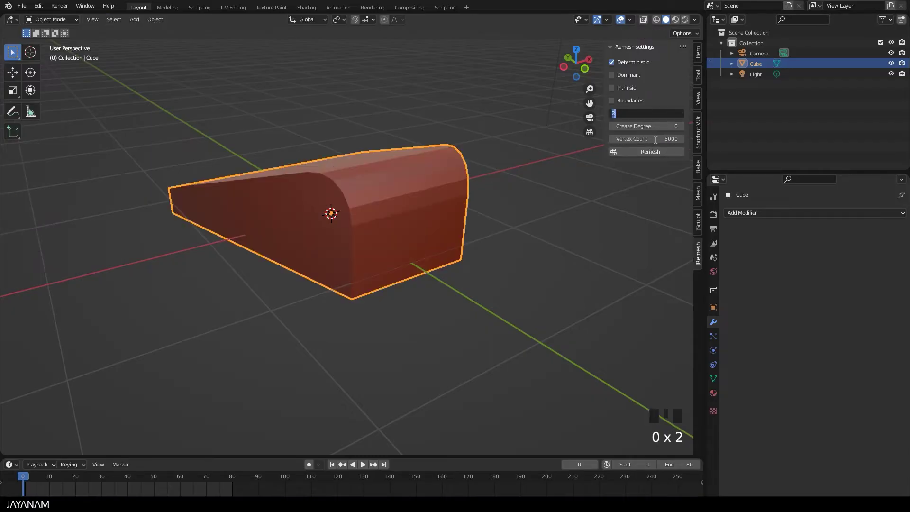
{"action": "key", "text": "Return"}
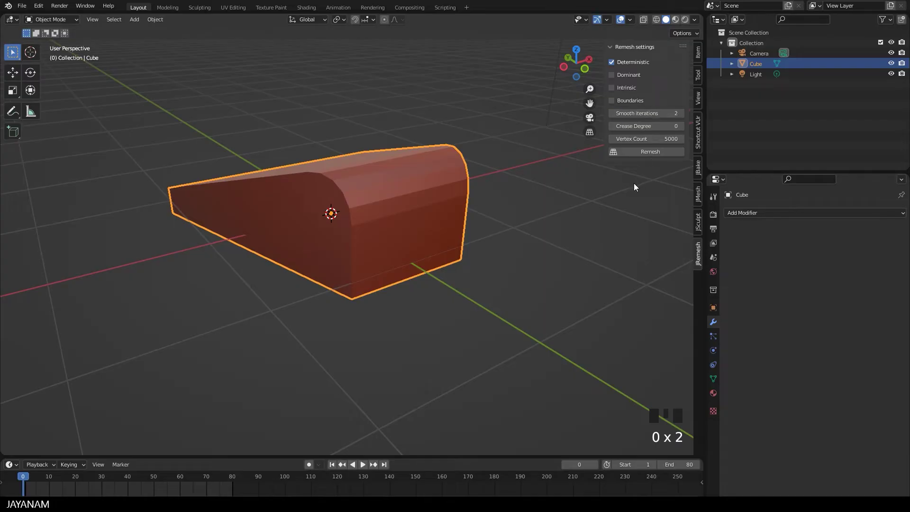
- Trial-remesh the Cube, inspect the jagged result, and undo it
{"action": "left_click", "coordinate": [653, 150]}
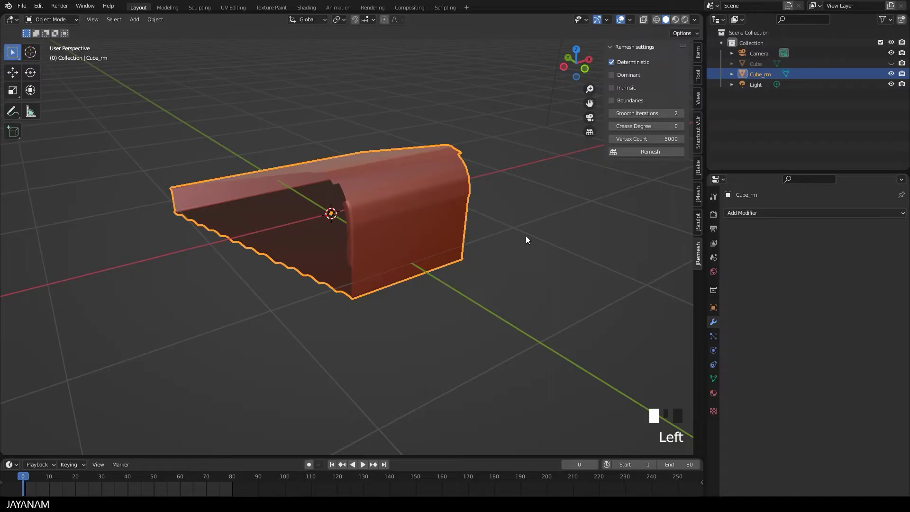
{"action": "middle_click_drag", "start_coordinate": [492, 222], "coordinate": [476, 231]}
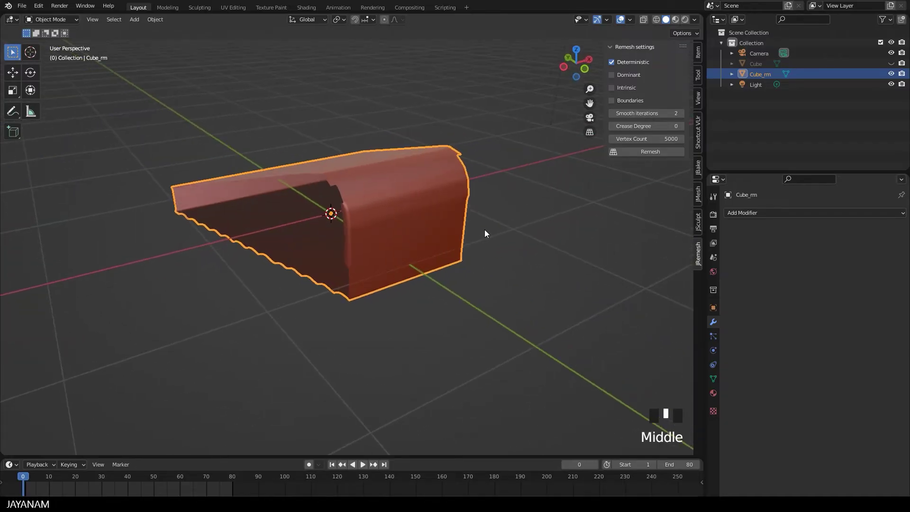
{"action": "key", "text": "ctrl+z"}
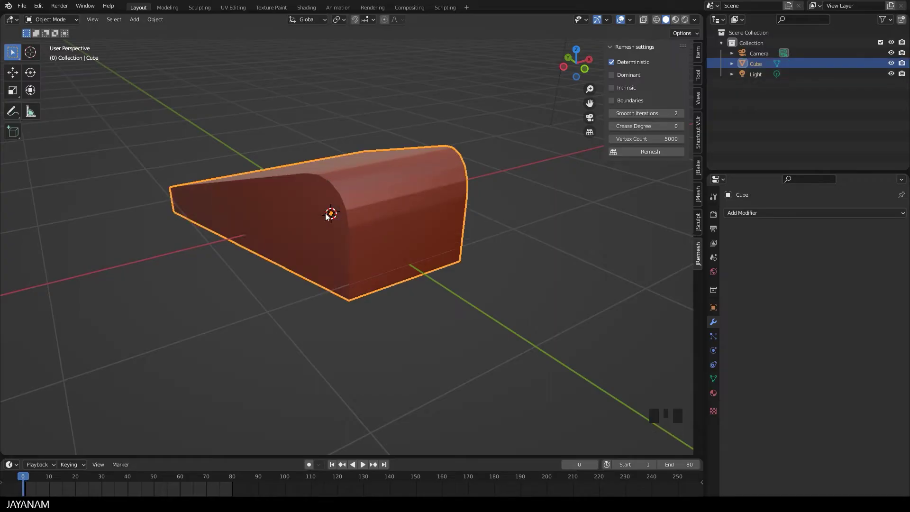
- Add a Triangulate modifier to the Cube, remesh it, and inspect Cube_rm's quads in Edit Mode
{"action": "left_click", "coordinate": [750, 214]}
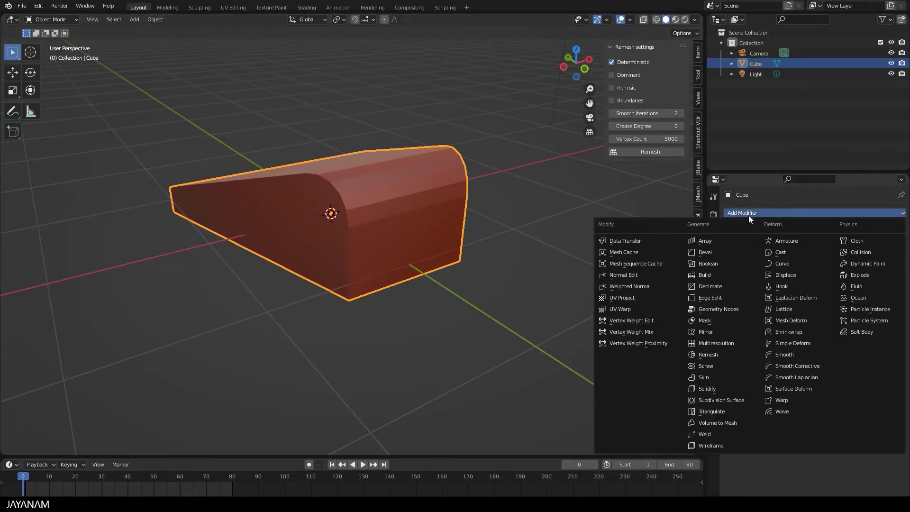
{"action": "left_click", "coordinate": [721, 412]}
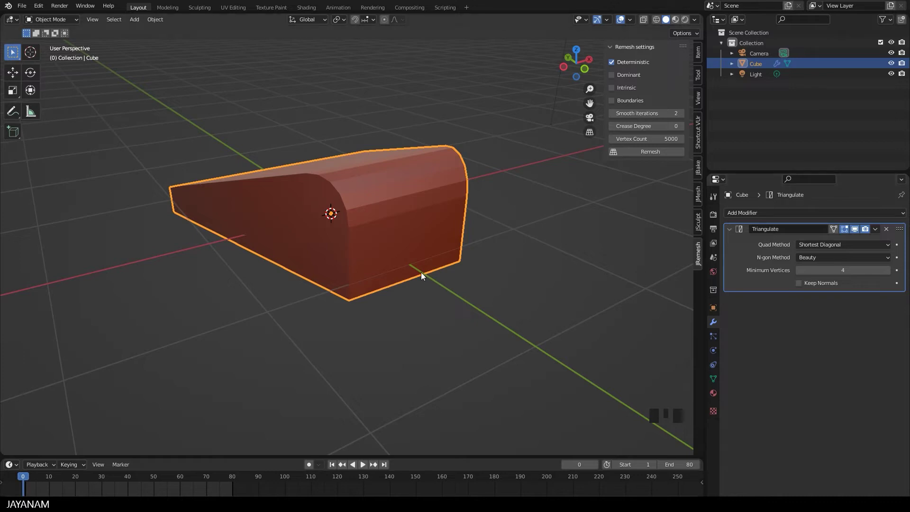
{"action": "left_click", "coordinate": [629, 150]}
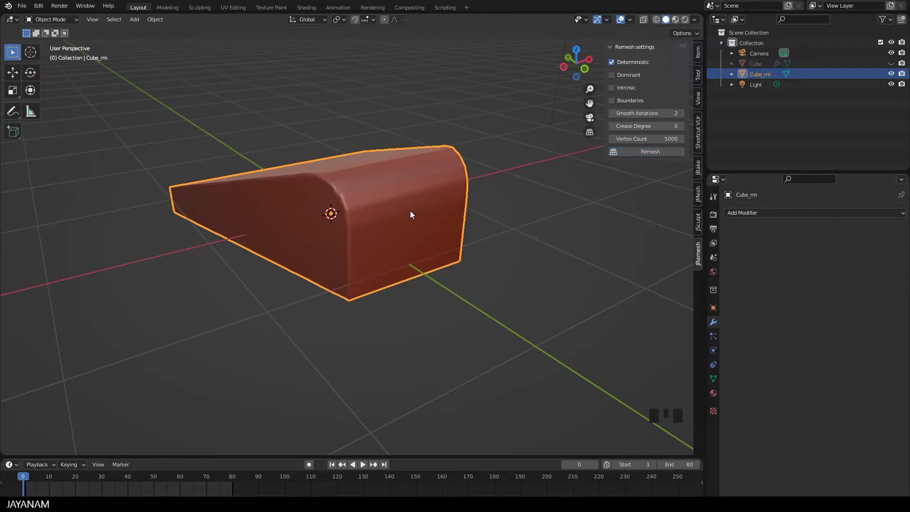
{"action": "key", "text": "Tab"}
{"action": "middle_click_drag", "start_coordinate": [411, 215], "coordinate": [388, 238]}
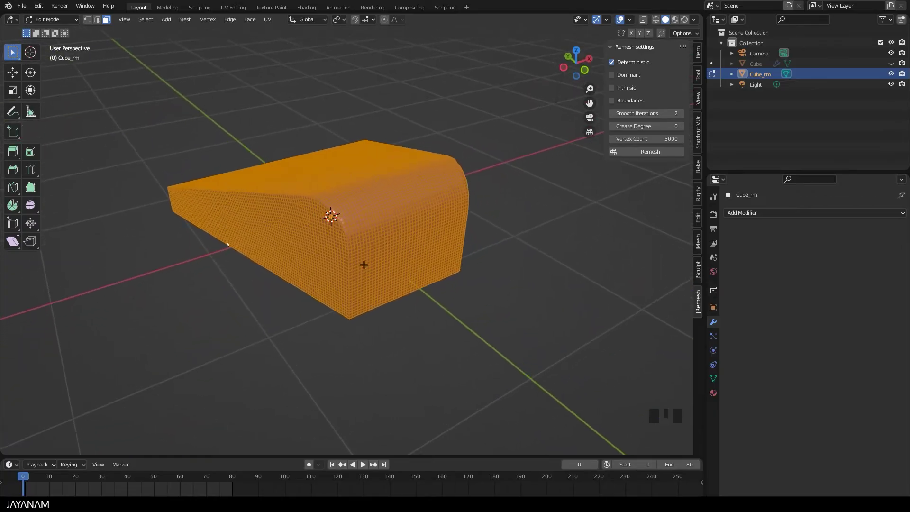
- Hide Cube_rm, show the Cube, then select and inspect the EyeFront eyepiece mesh
{"action": "left_click", "coordinate": [892, 74]}
{"action": "left_click", "coordinate": [891, 63]}
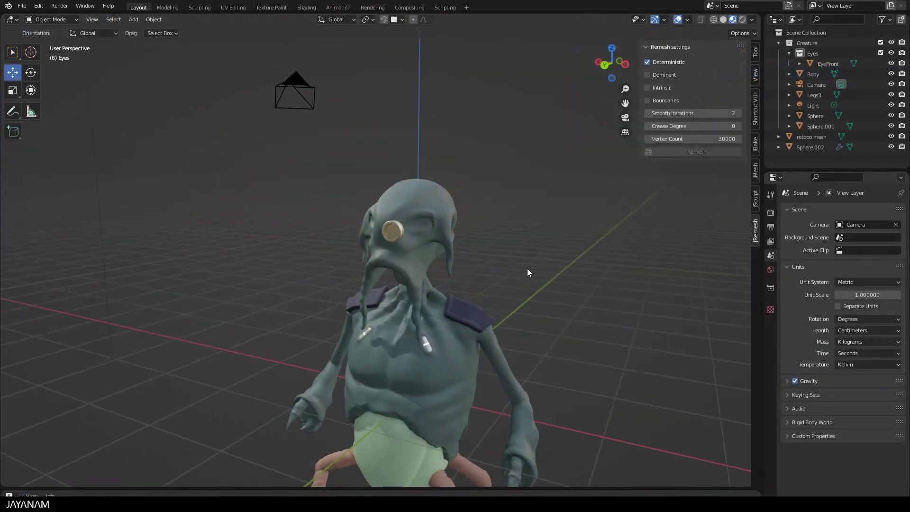
{"action": "scroll", "coordinate": [523, 246], "scroll_direction": "up", "scroll_amount": 8}
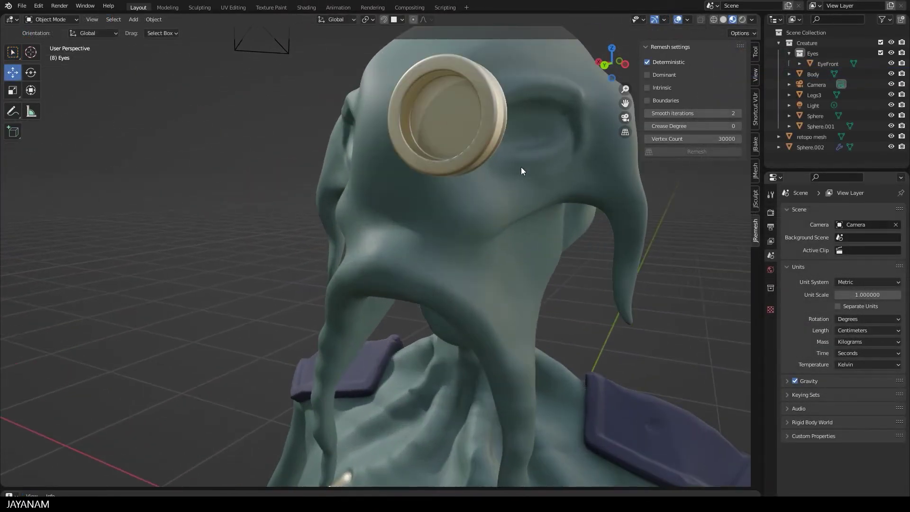
{"action": "left_click", "coordinate": [483, 144]}
{"action": "middle_click_drag", "start_coordinate": [682, 219], "coordinate": [567, 283]}
{"action": "key", "text": "Tab"}
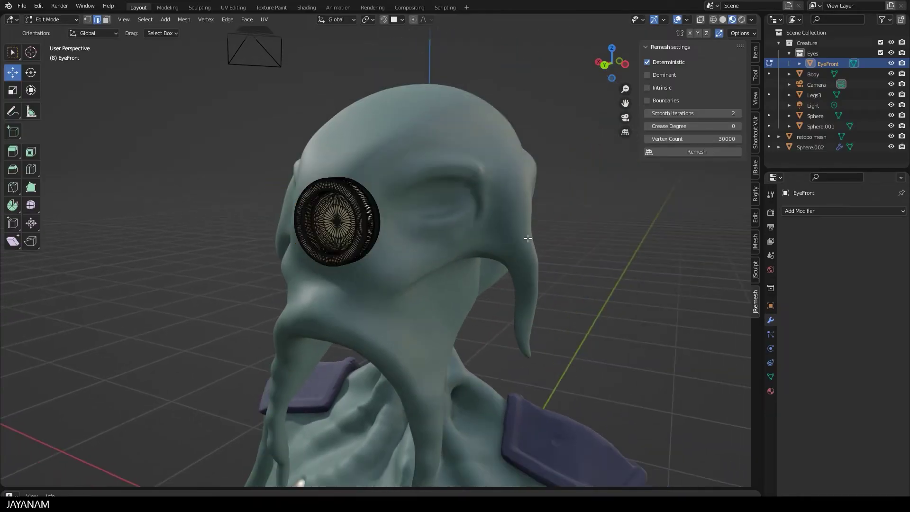
{"action": "mouse_move", "coordinate": [525, 244]}
{"action": "middle_mouse_down"}
{"action": "mouse_move", "coordinate": [563, 240]}
{"action": "mouse_move", "coordinate": [522, 256]}
{"action": "middle_mouse_up"}
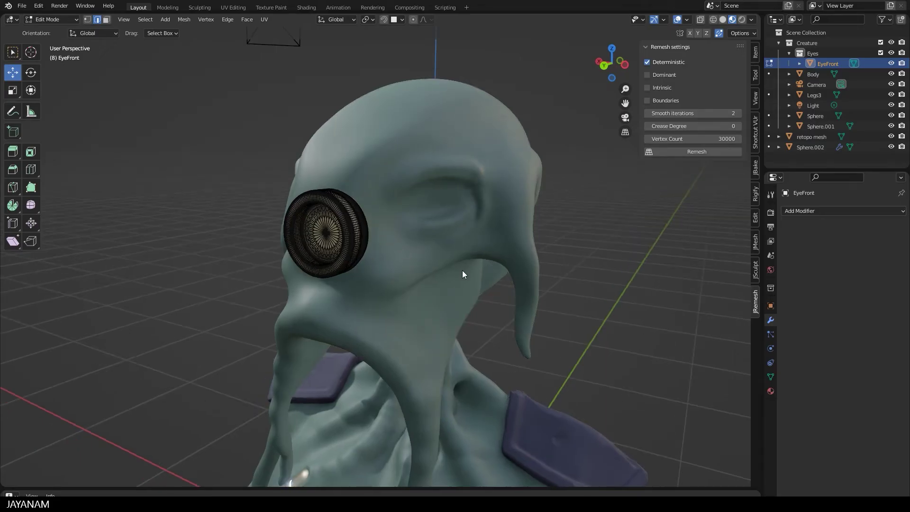
{"action": "key", "text": "Tab"}
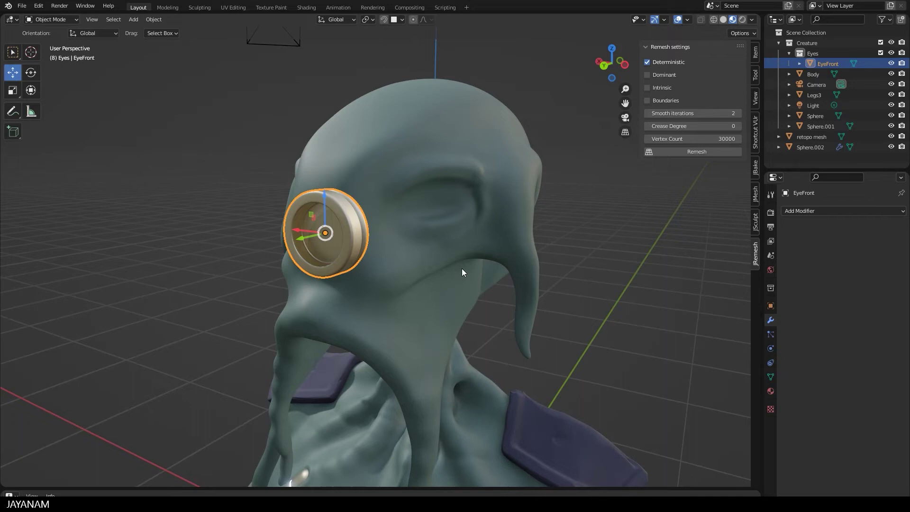
- Quad-remesh EyeFront into EyeFront_rm and inspect the new eye ring
{"action": "left_click", "coordinate": [696, 152]}
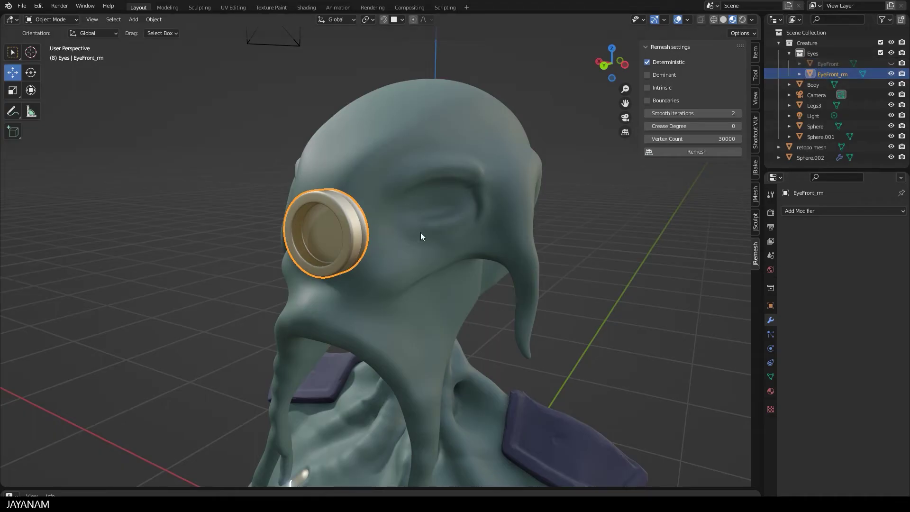
{"action": "mouse_move", "coordinate": [422, 229]}
{"action": "middle_mouse_down"}
{"action": "mouse_move", "coordinate": [444, 210]}
{"action": "mouse_move", "coordinate": [431, 242]}
{"action": "mouse_move", "coordinate": [425, 220]}
{"action": "mouse_move", "coordinate": [407, 218]}
{"action": "mouse_move", "coordinate": [411, 230]}
{"action": "middle_mouse_up"}
{"action": "scroll", "coordinate": [420, 217], "scroll_direction": "up", "scroll_amount": 4}
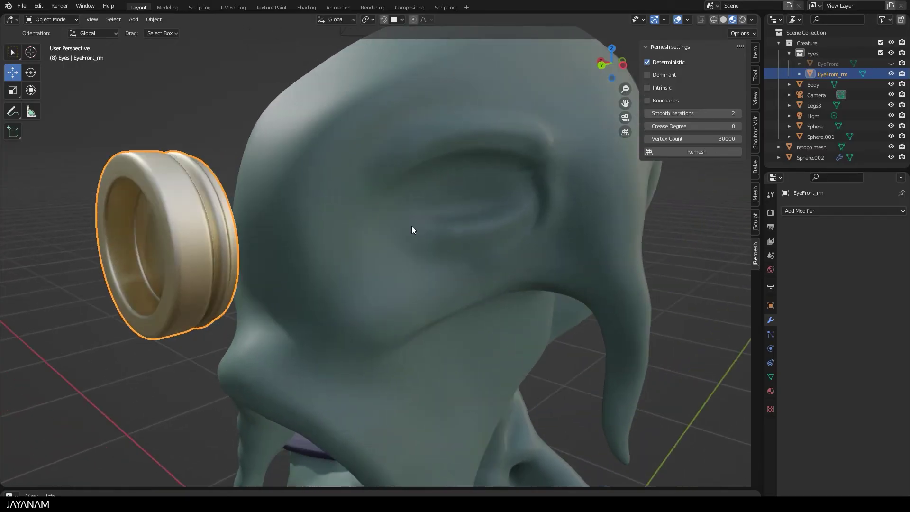
{"action": "scroll", "coordinate": [447, 223], "scroll_direction": "down", "scroll_amount": 4}
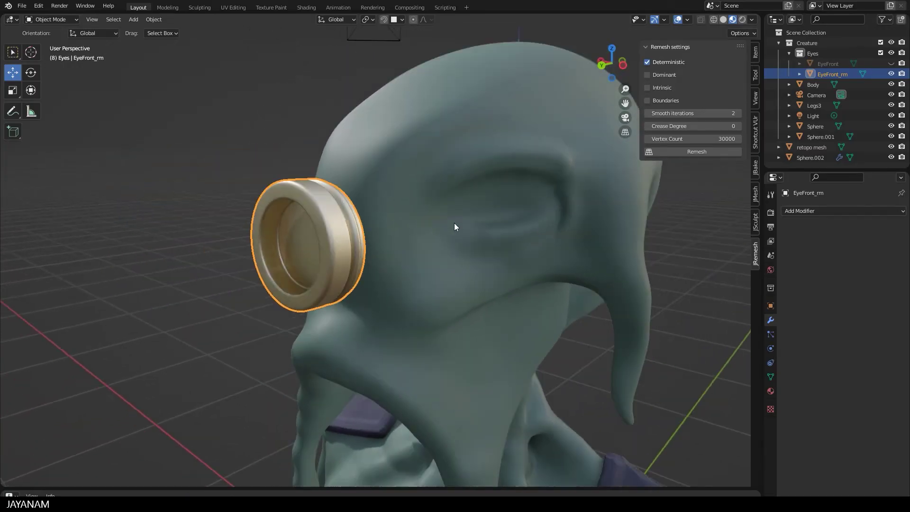
- Put EyeFront_rm into Sculpt Mode with the Mesh Filter tool set to Smooth
{"action": "key", "text": "Tab"}
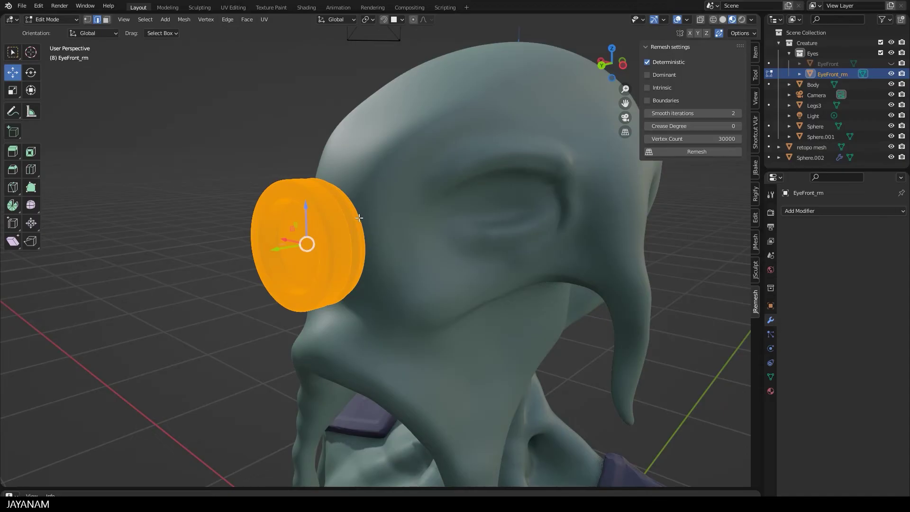
{"action": "key", "text": "Tab"}
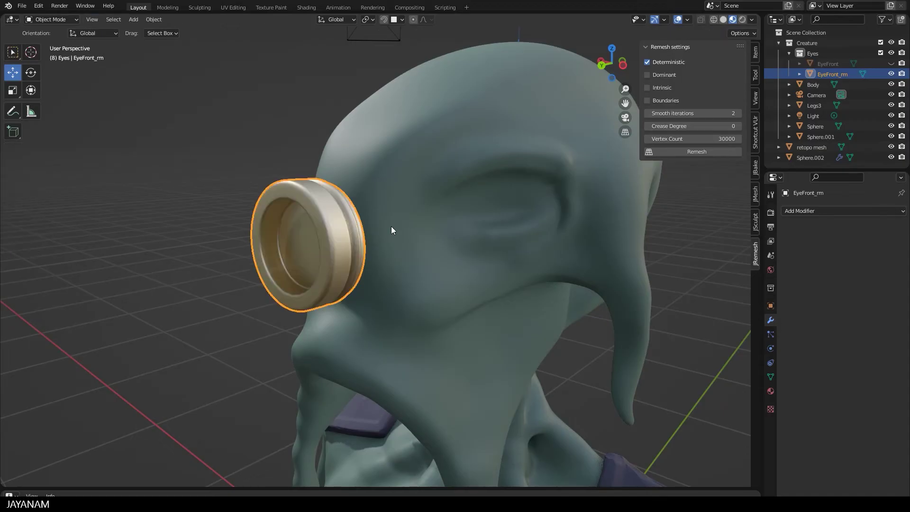
{"action": "key", "text": "ctrl+Tab"}
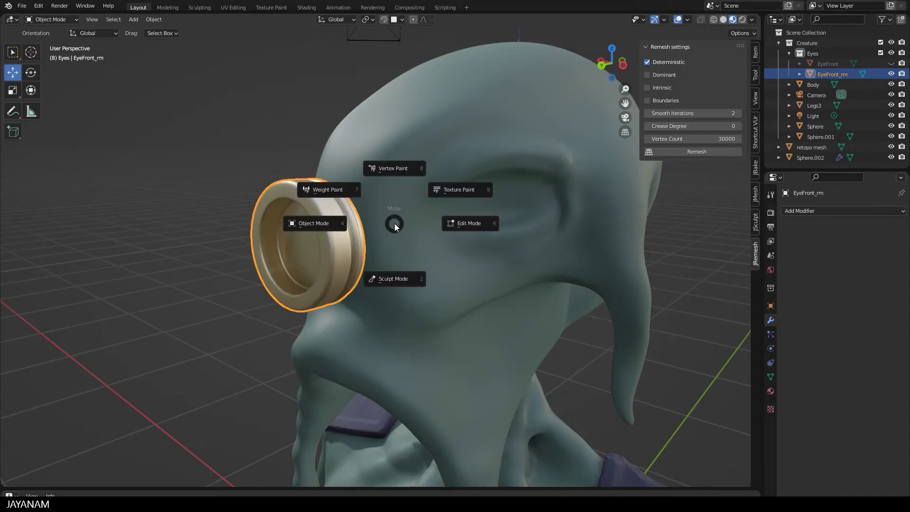
{"action": "left_click", "coordinate": [393, 278]}
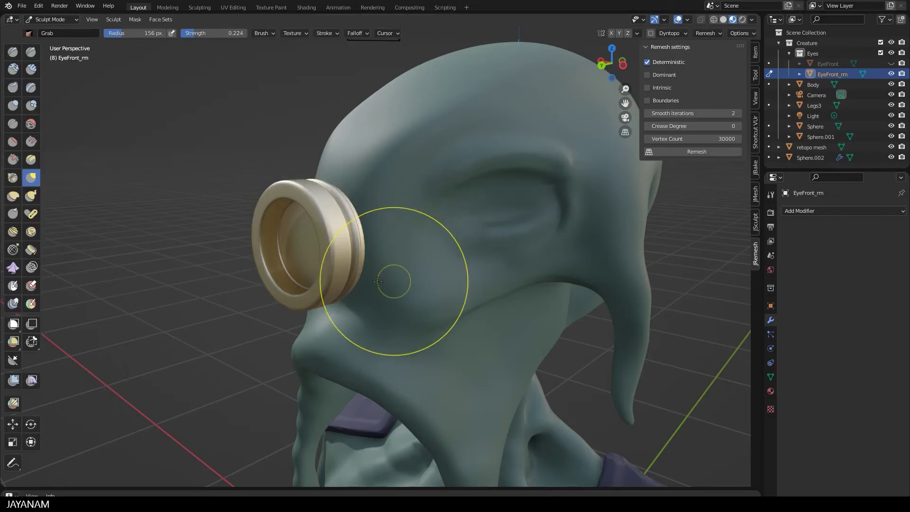
{"action": "left_click", "coordinate": [13, 380]}
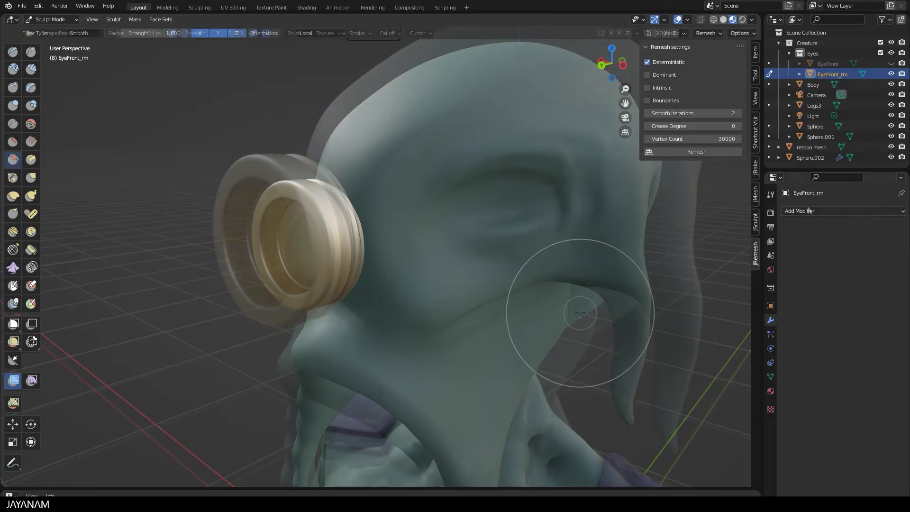
- Add a Multiresolution modifier to the eyepiece and subdivide it to level 1
{"action": "left_click", "coordinate": [805, 210]}
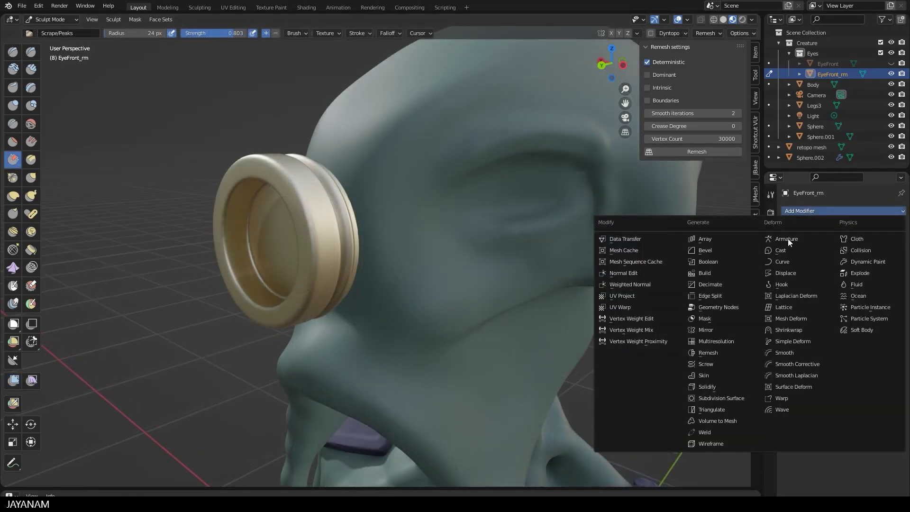
{"action": "left_click", "coordinate": [730, 342]}
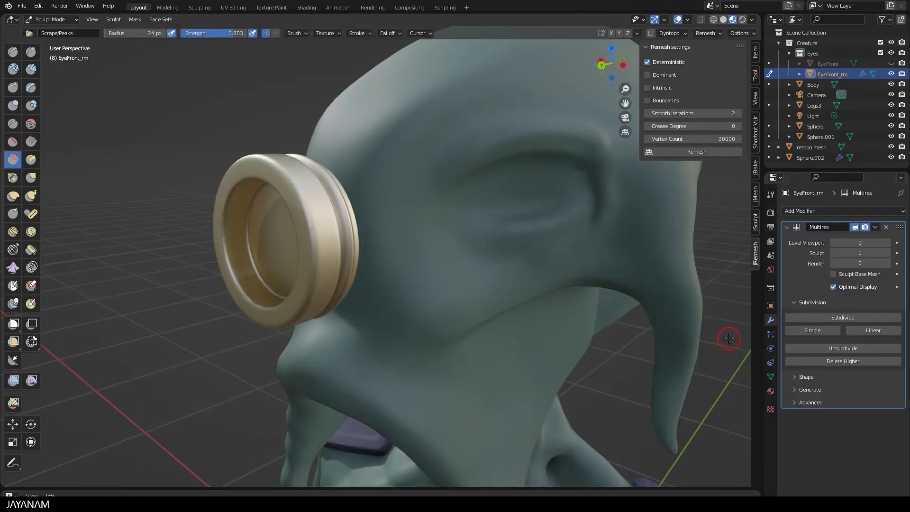
{"action": "left_click", "coordinate": [840, 316]}
- Scrape a small dent into the eye ring's rim
{"action": "middle_click_drag", "start_coordinate": [372, 261], "coordinate": [409, 261]}
{"action": "scroll", "coordinate": [412, 268], "scroll_direction": "up", "scroll_amount": 4}
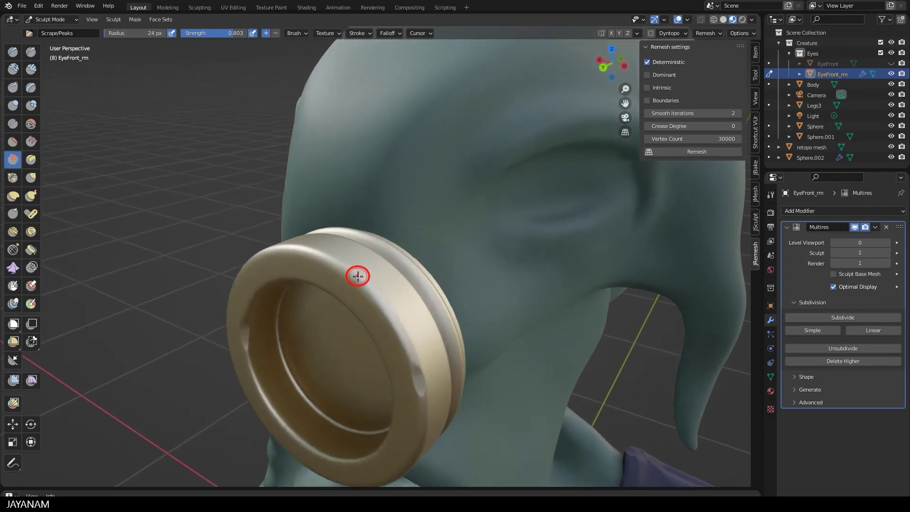
{"action": "left_click_drag", "start_coordinate": [366, 285], "coordinate": [372, 291]}
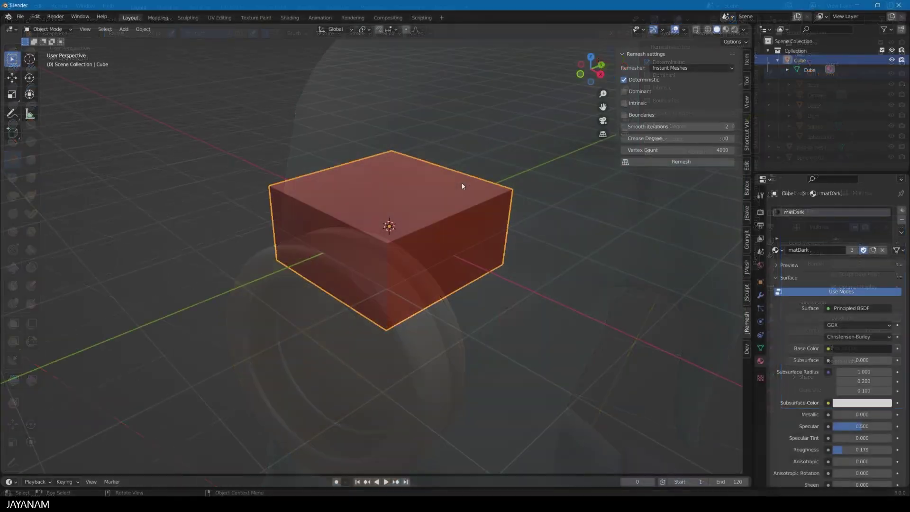
- Remesh the cube with Quadriflow at 2000 faces to create Cube_rm
{"action": "key", "text": "Tab"}
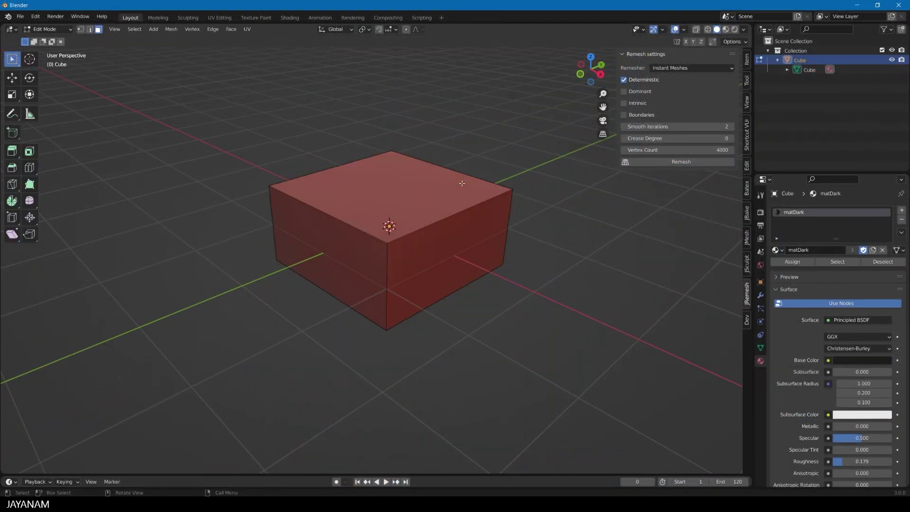
{"action": "key", "text": "Tab"}
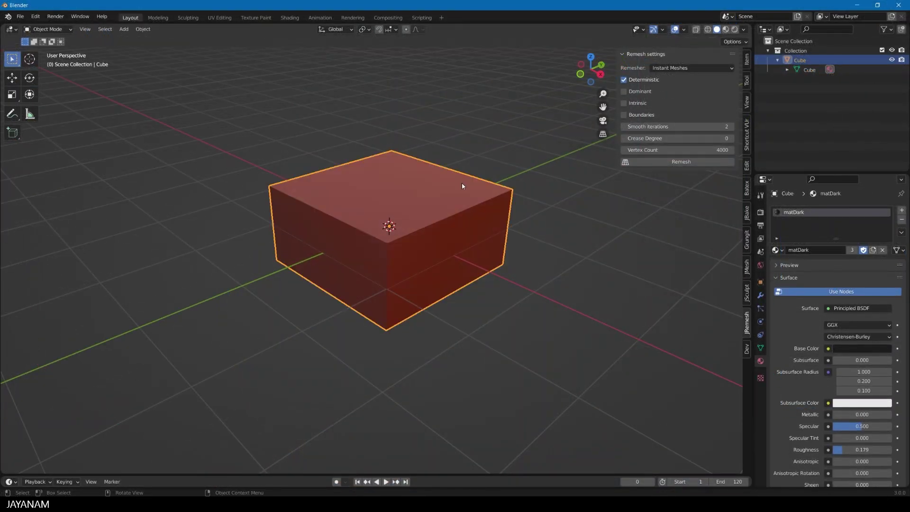
{"action": "left_click", "coordinate": [703, 69]}
{"action": "left_click", "coordinate": [690, 90]}
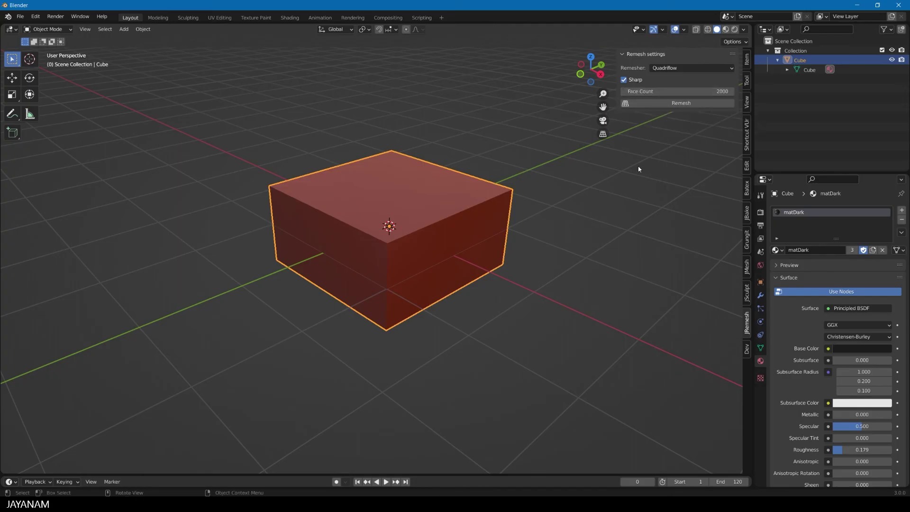
{"action": "left_click", "coordinate": [683, 105]}
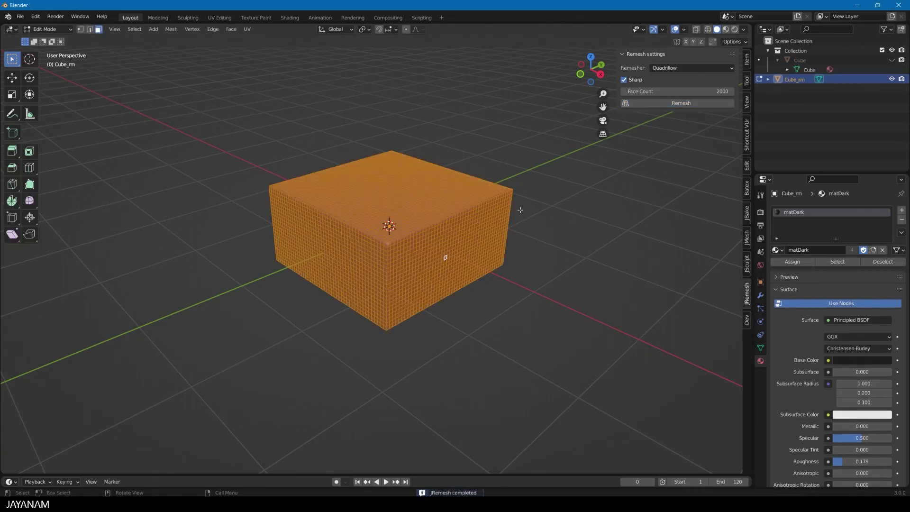
{"action": "mouse_move", "coordinate": [459, 204]}
{"action": "middle_mouse_down"}
{"action": "mouse_move", "coordinate": [610, 199]}
{"action": "mouse_move", "coordinate": [456, 237]}
{"action": "mouse_move", "coordinate": [256, 212]}
{"action": "mouse_move", "coordinate": [502, 205]}
{"action": "mouse_move", "coordinate": [464, 200]}
{"action": "middle_mouse_up"}
- Clear the remeshed cube's face selection and select the Jremesh Tools product page URL
{"action": "left_click", "coordinate": [636, 232]}
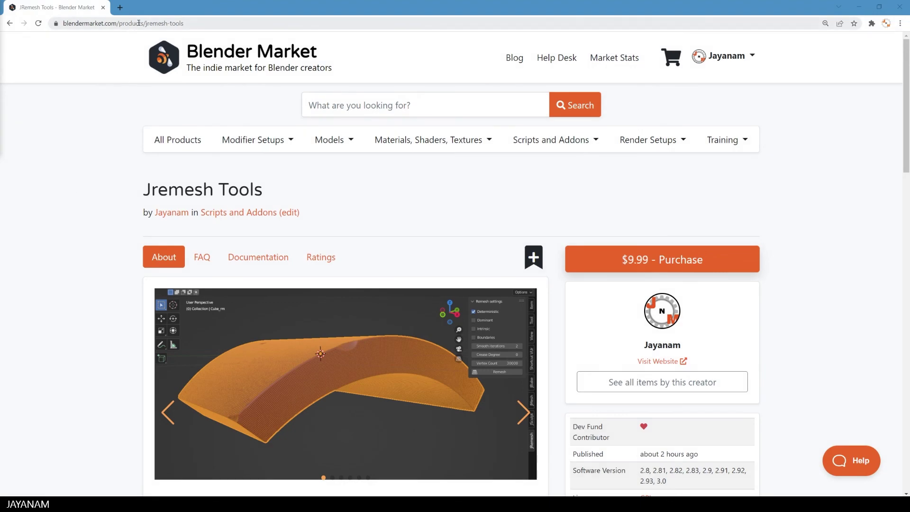
{"action": "left_click", "coordinate": [132, 24]}
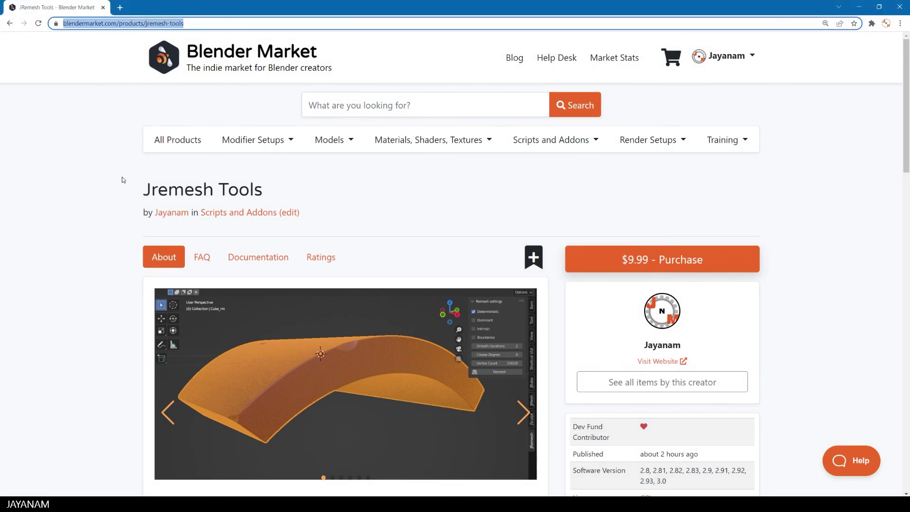